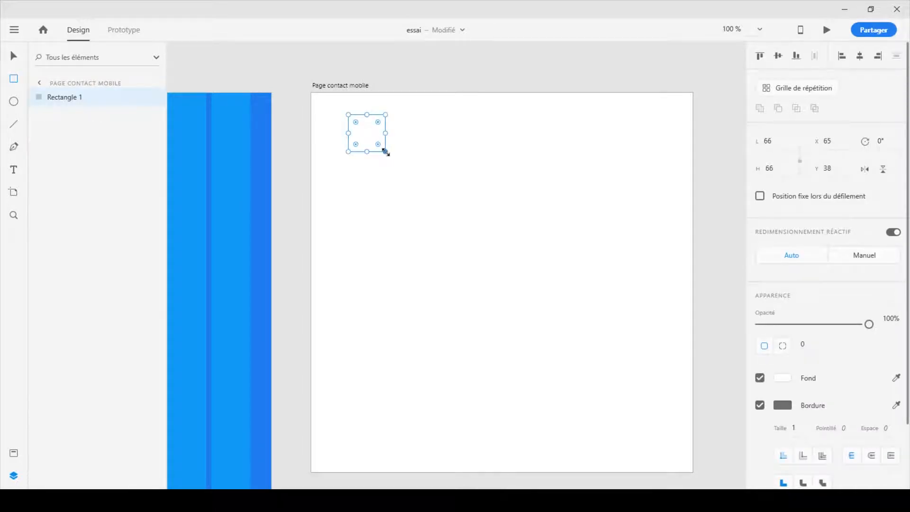
- Fill the square with red #E93131
left_click(784, 380)
left_click(690, 318)
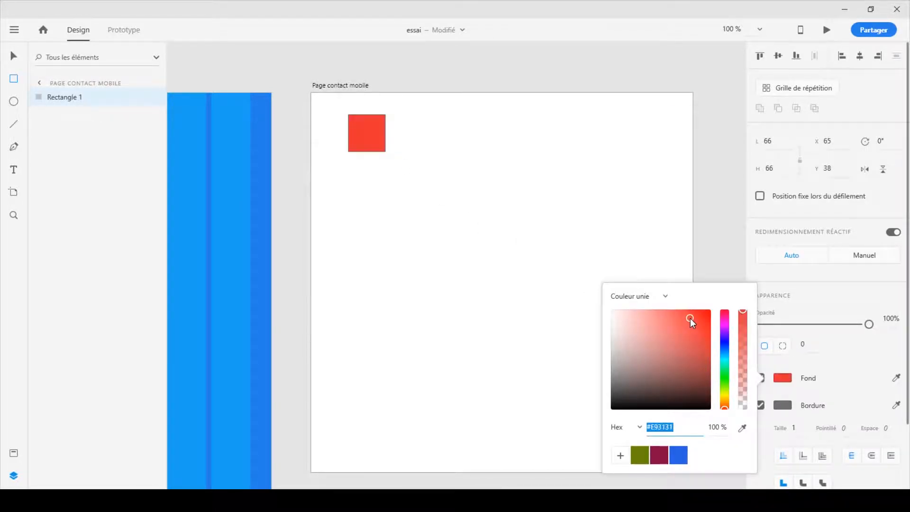
- Draw a circle about 123 px wide below the red square and fill it with the saved olive green swatch
left_click(18, 102)
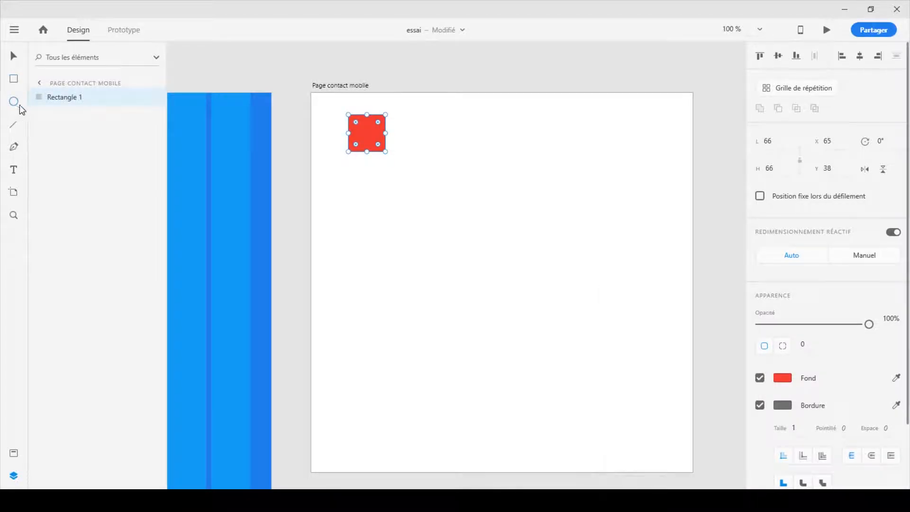
left_click_drag(349, 171, 393, 212)
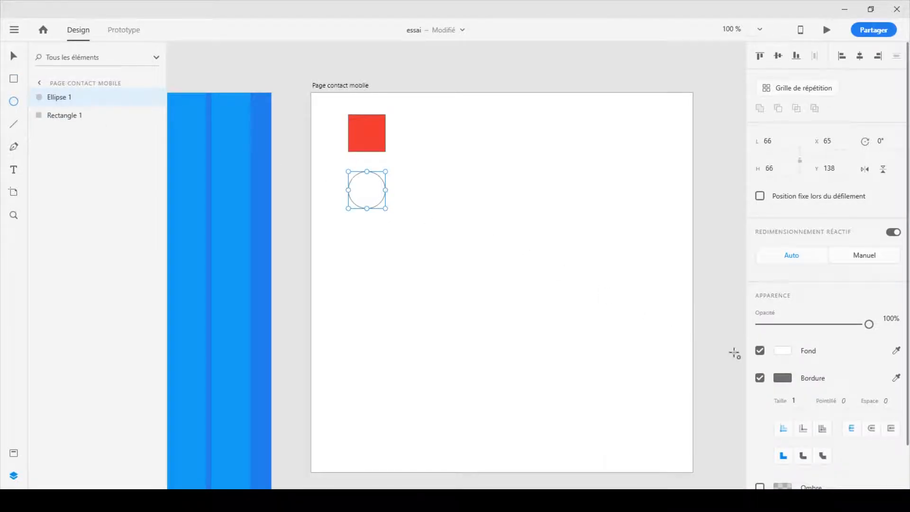
left_click(782, 351)
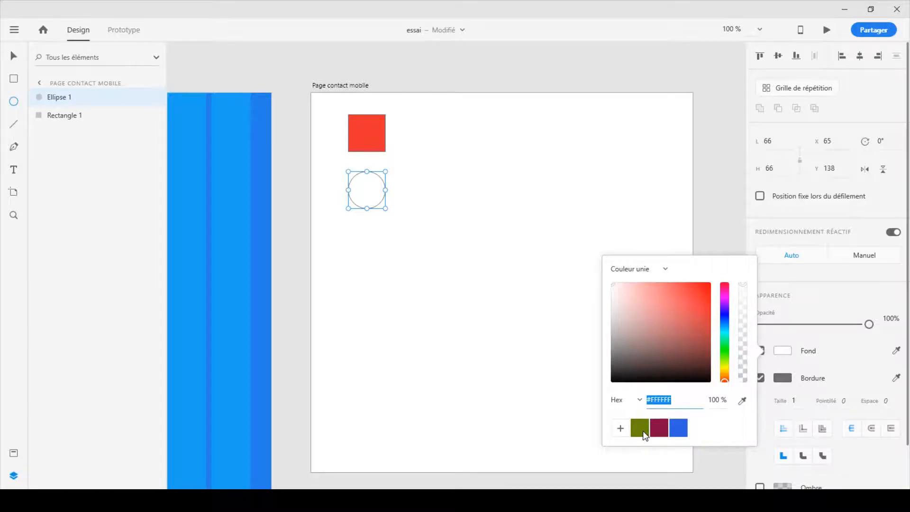
left_click(643, 434)
left_click(13, 56)
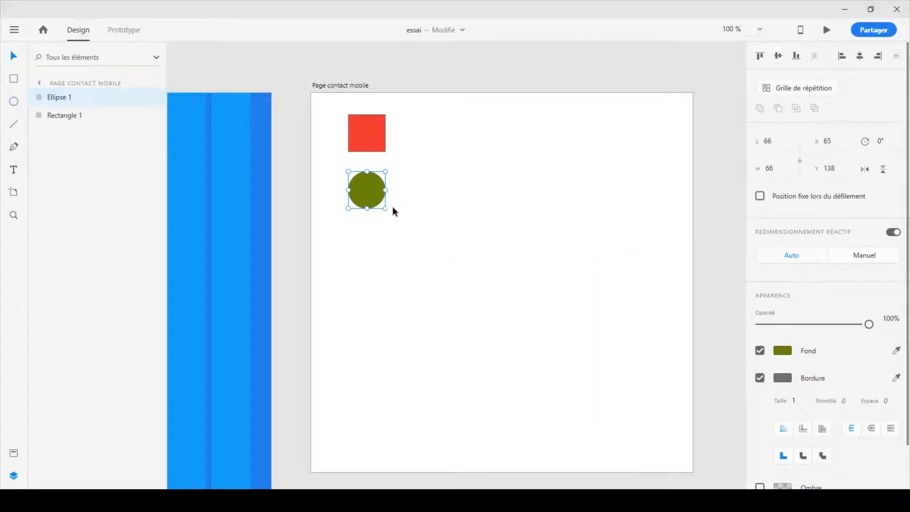
left_click_drag(385, 208, 418, 241)
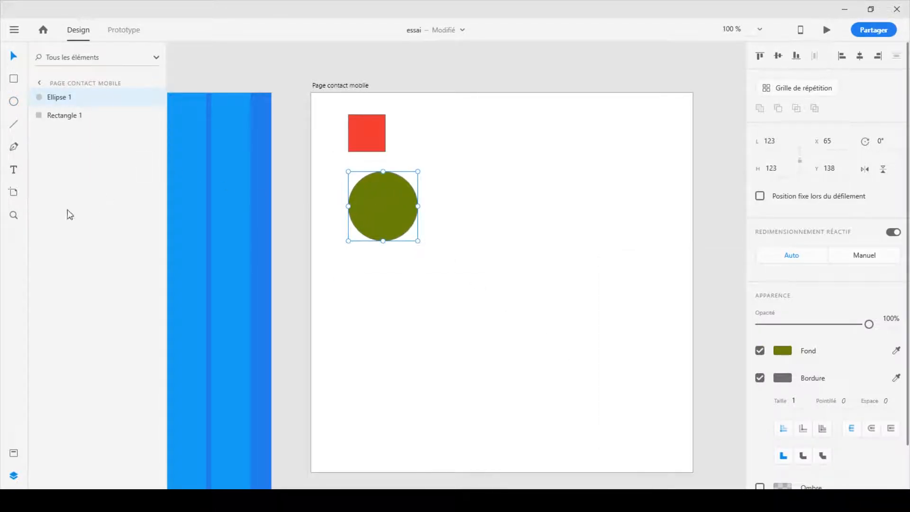
- Draw a closed triangle below the circle with the Pen tool and fill it with dark blue #1B0FC9
left_click(14, 147)
left_click(351, 270)
left_click(374, 299)
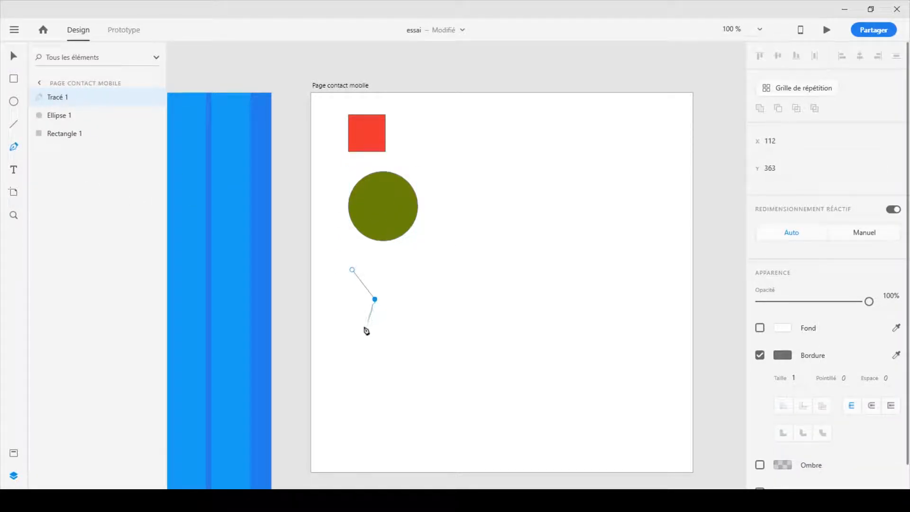
left_click(340, 328)
left_click(352, 270)
key("Escape")
left_click(782, 328)
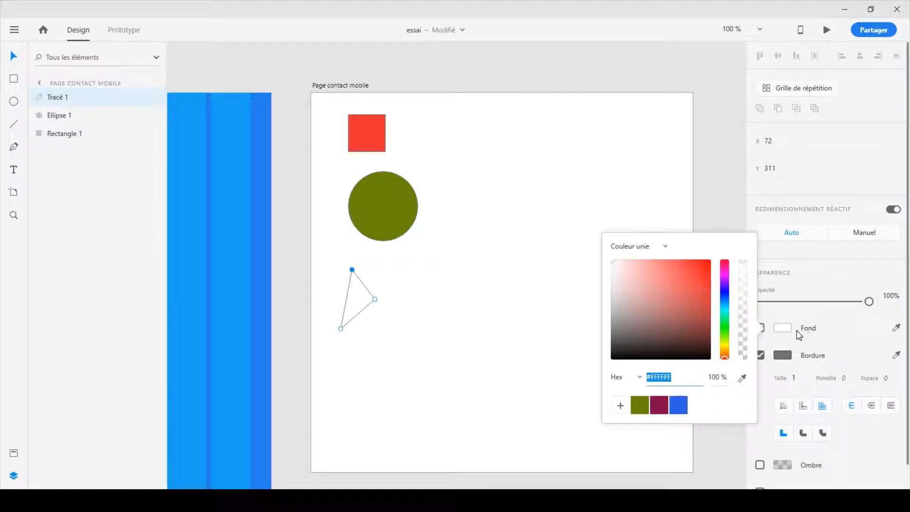
left_click(725, 291)
left_click(704, 281)
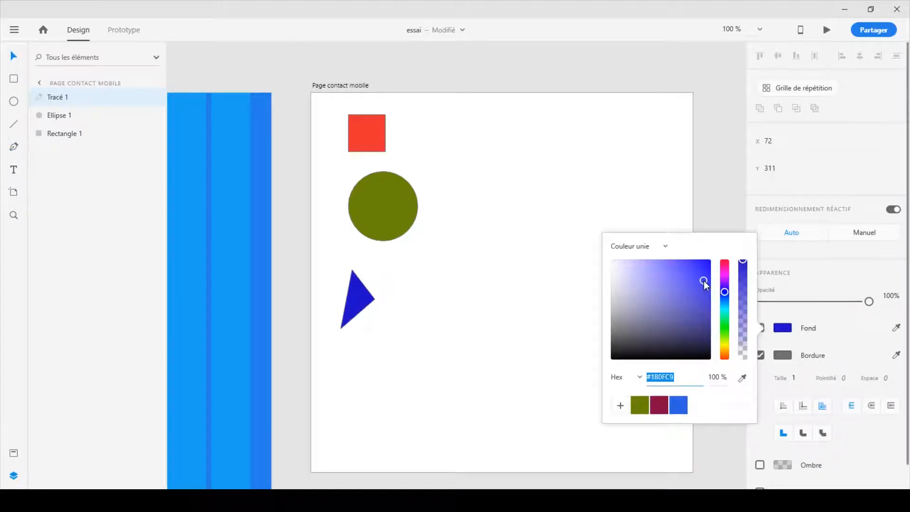
- Scatter the shapes by moving the circle to the right of the square and the triangle up between them
left_click(14, 57)
left_click(385, 197)
left_click_drag(385, 197, 476, 176)
left_click_drag(359, 294, 395, 248)
left_click(459, 331)
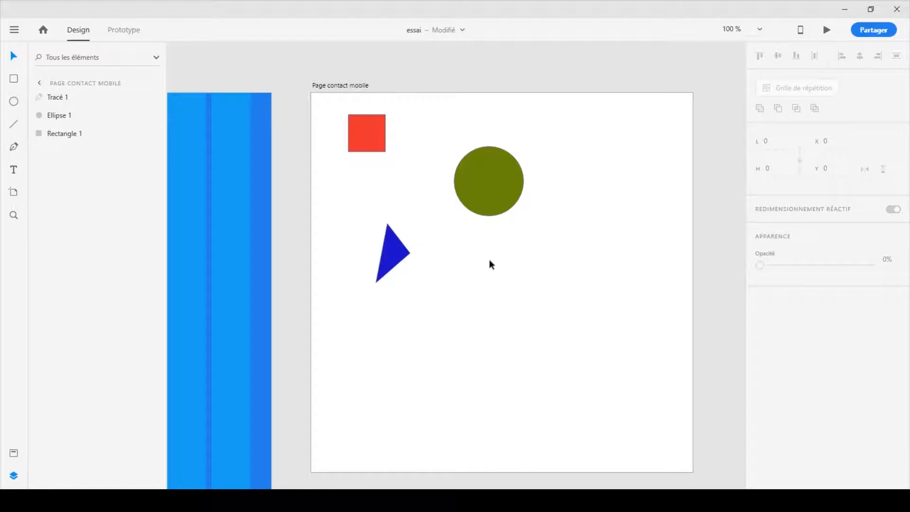
- Try aligning all three shapes by their top edges and by their vertical middles, undoing each alignment
left_click(350, 128)
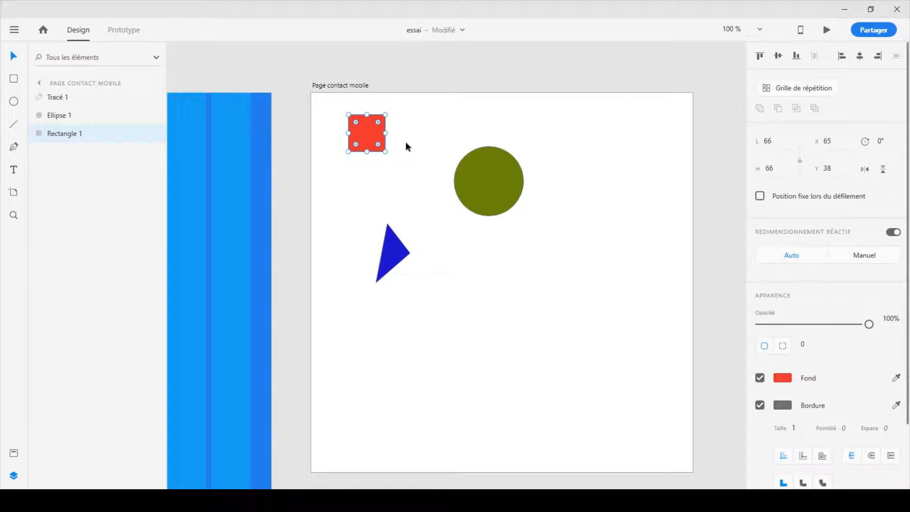
left_click_drag(315, 103, 552, 294)
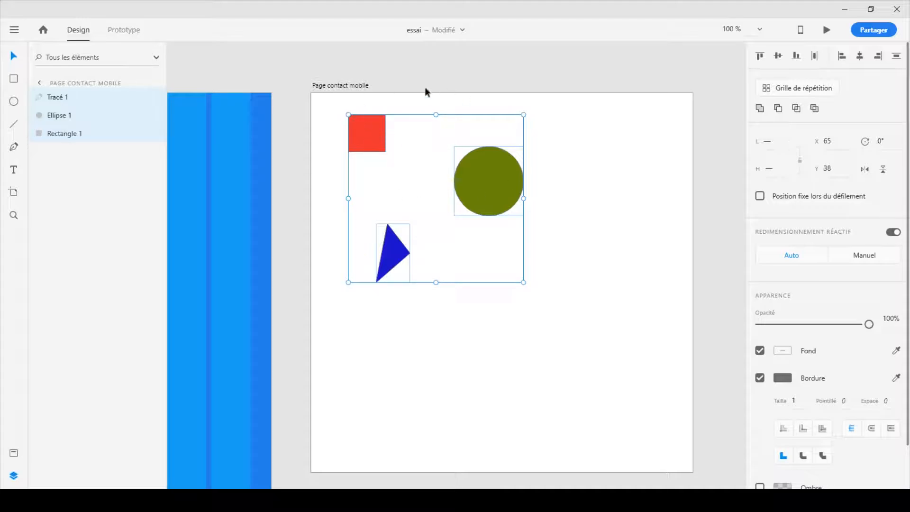
left_click(760, 57)
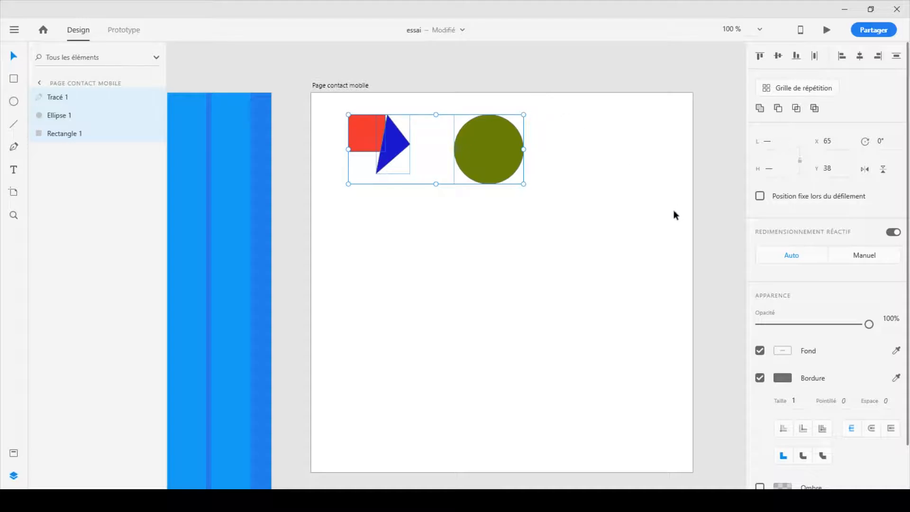
key("ctrl+z")
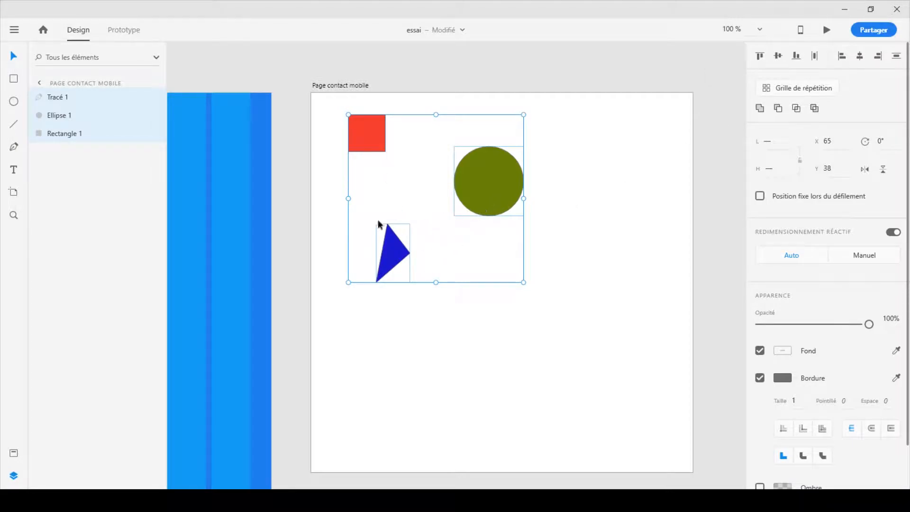
left_click(778, 56)
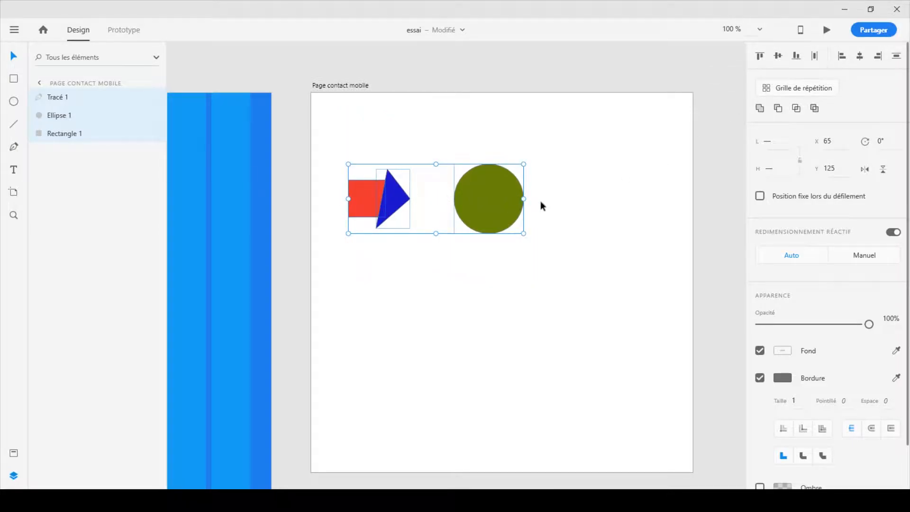
key("ctrl+z")
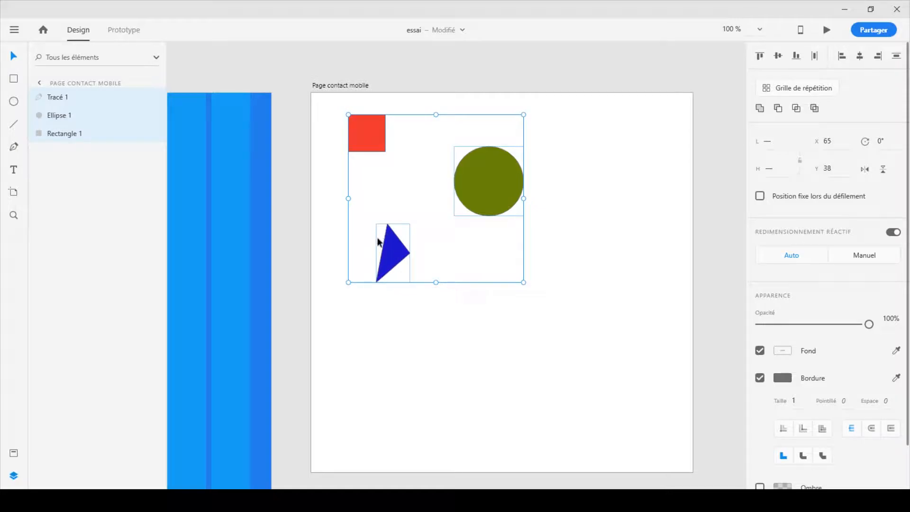
- Align the three selected shapes by their bottom edges and distribute them horizontally
left_click(799, 55)
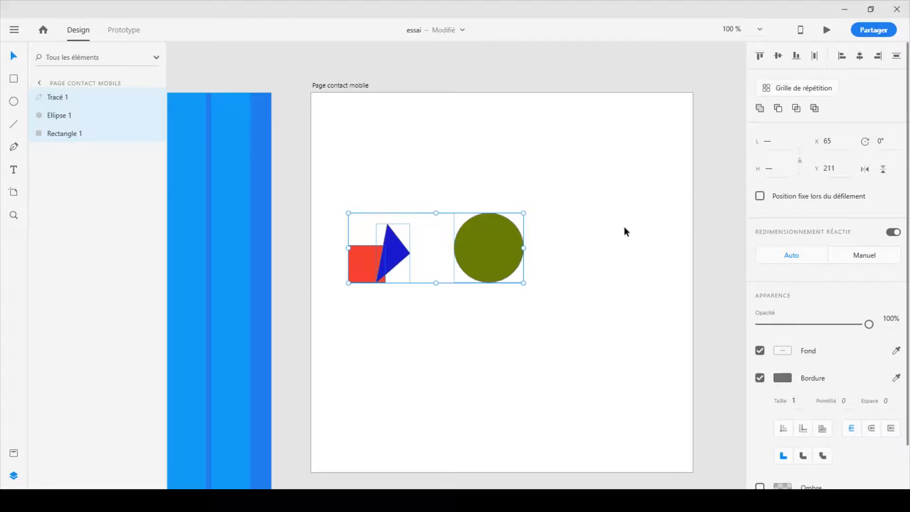
left_click(815, 56)
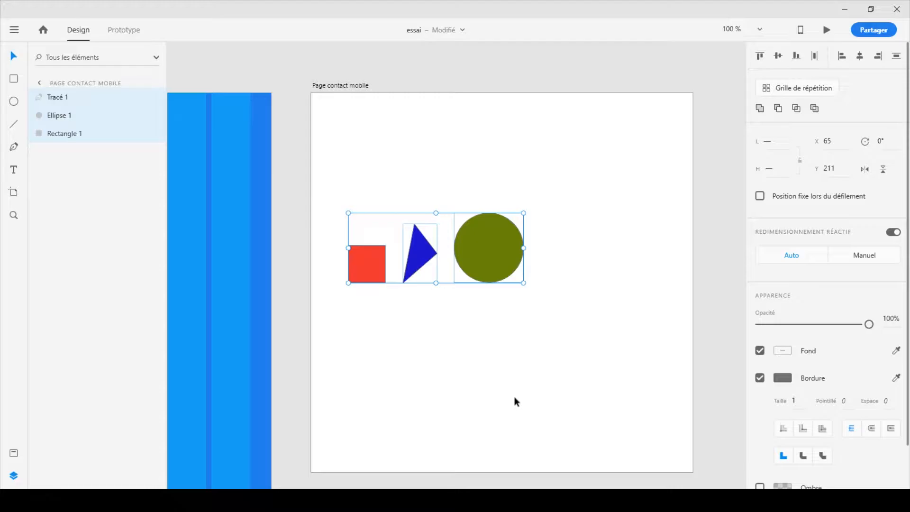
- Rearrange the shapes into a loose column with the square on top, the triangle in the middle and the circle below
left_click(419, 276)
left_click_drag(365, 248, 364, 120)
left_click_drag(412, 251, 400, 218)
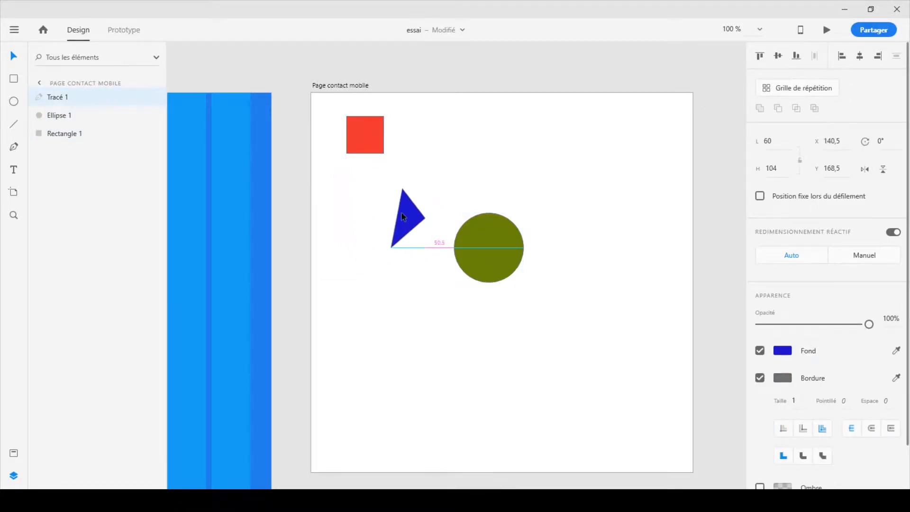
left_click_drag(487, 250, 359, 295)
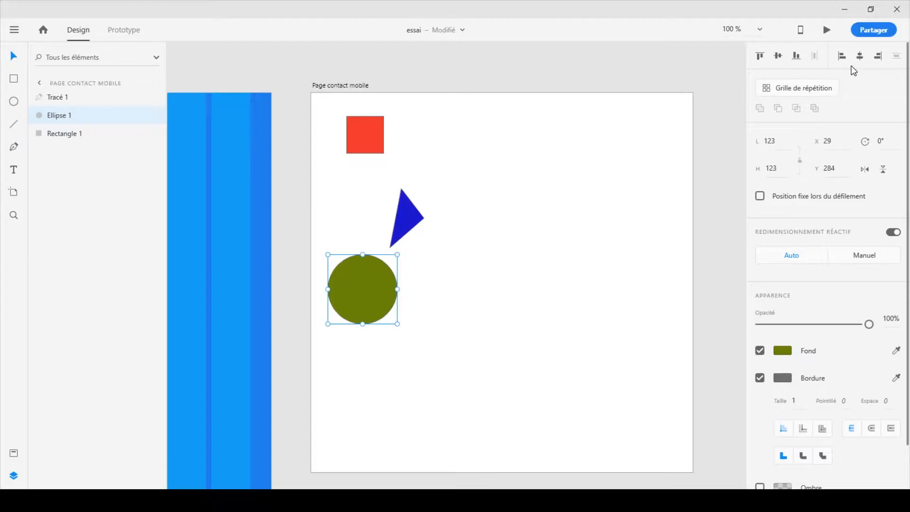
- Align all three shapes by their left edges, their horizontal centres and finally their right edges
left_click_drag(472, 123, 334, 304)
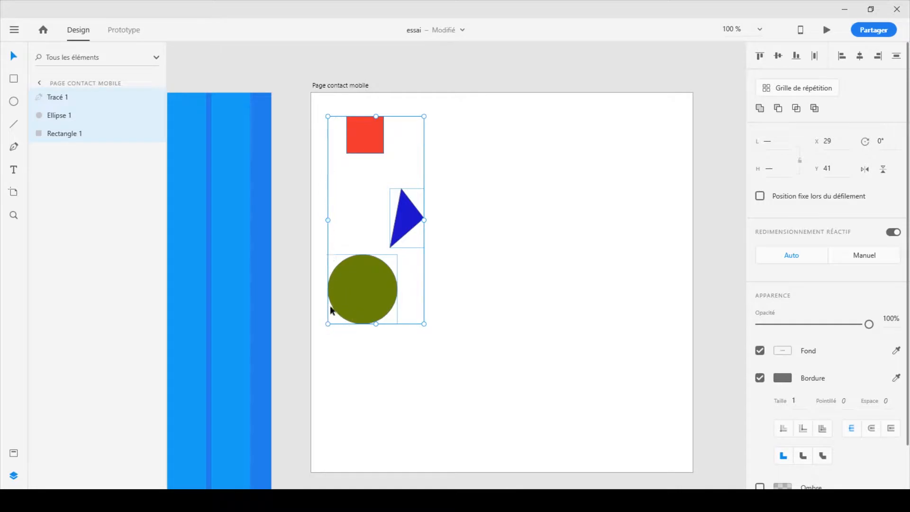
left_click(842, 56)
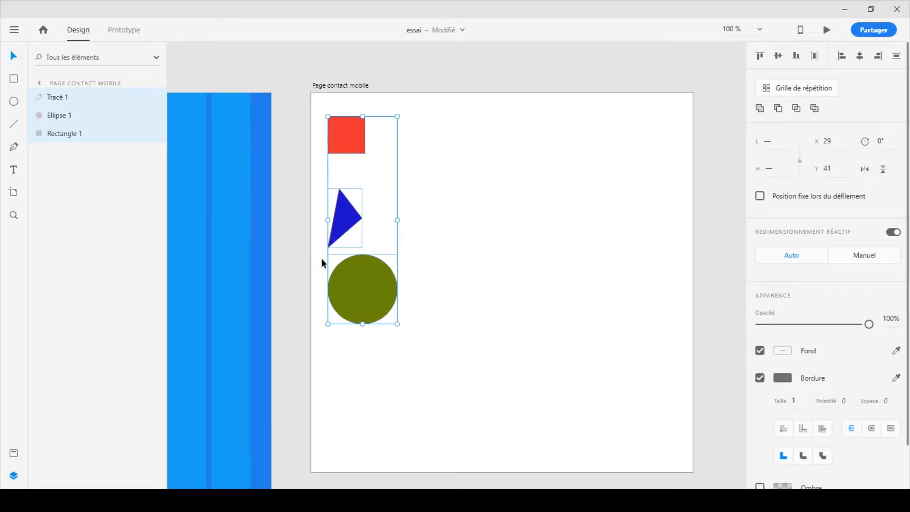
left_click(859, 57)
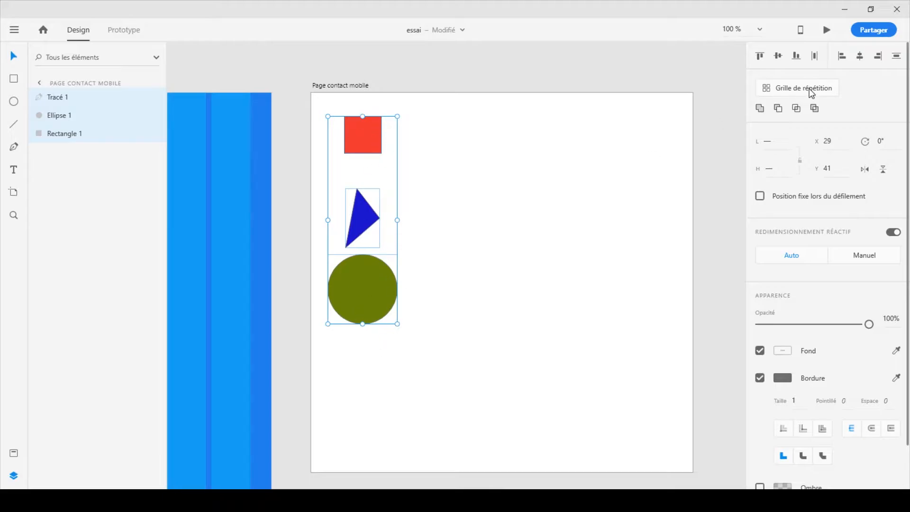
left_click(878, 57)
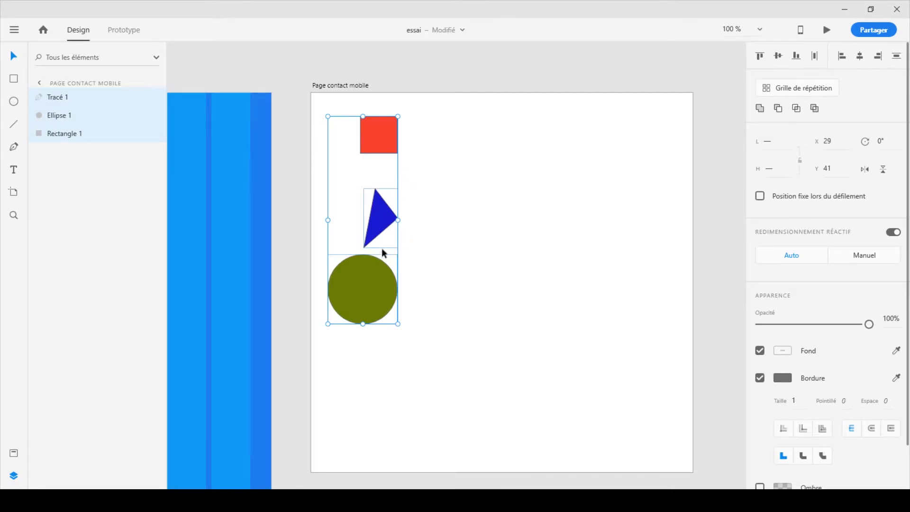
- Distribute the three shapes vertically with equal spacing and deselect them
left_click(896, 56)
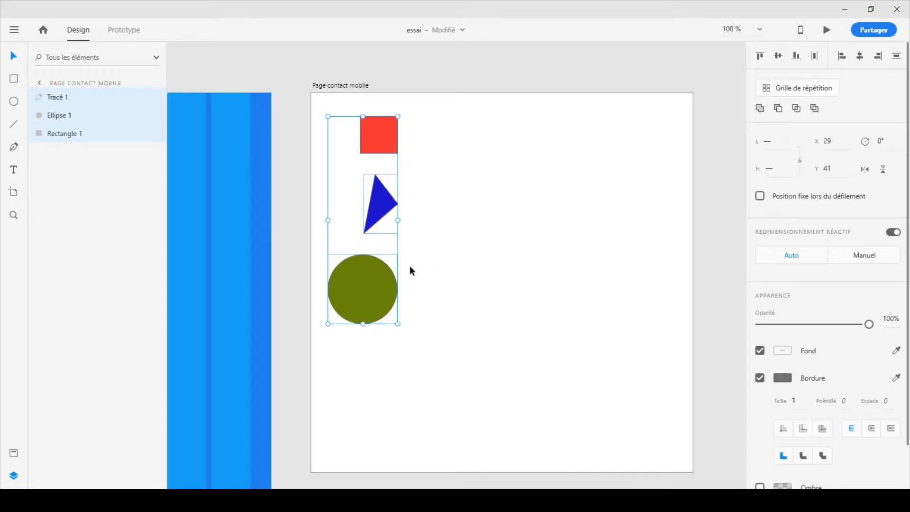
left_click(526, 301)
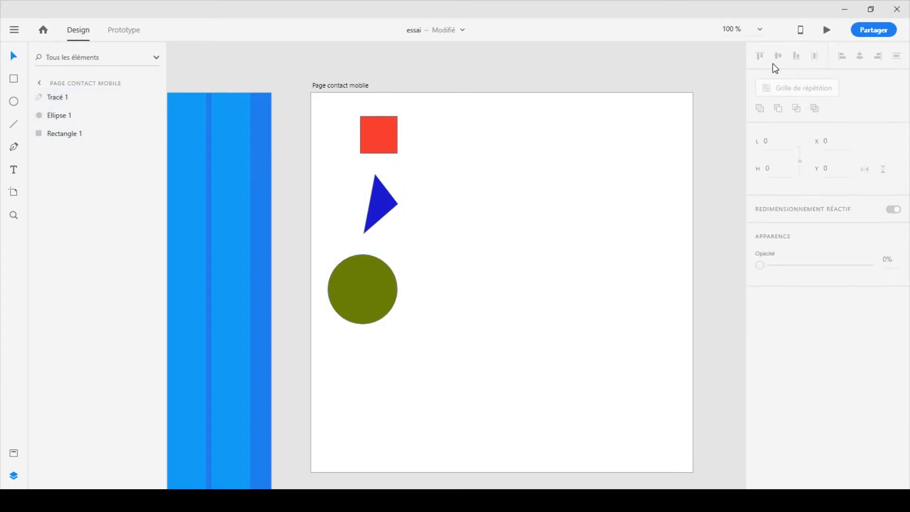
- Add a text box about 197 × 95 px to the right of the triangle containing "ef zefez f"
left_click(13, 172)
left_click_drag(467, 175, 578, 229)
type("Le contact")
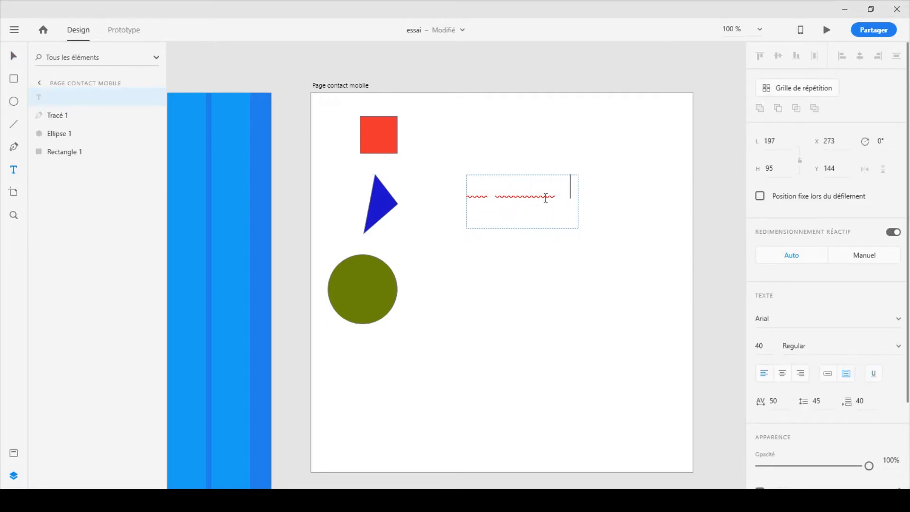
- Change the fill colour of the whole text to bright red
key("ctrl+a")
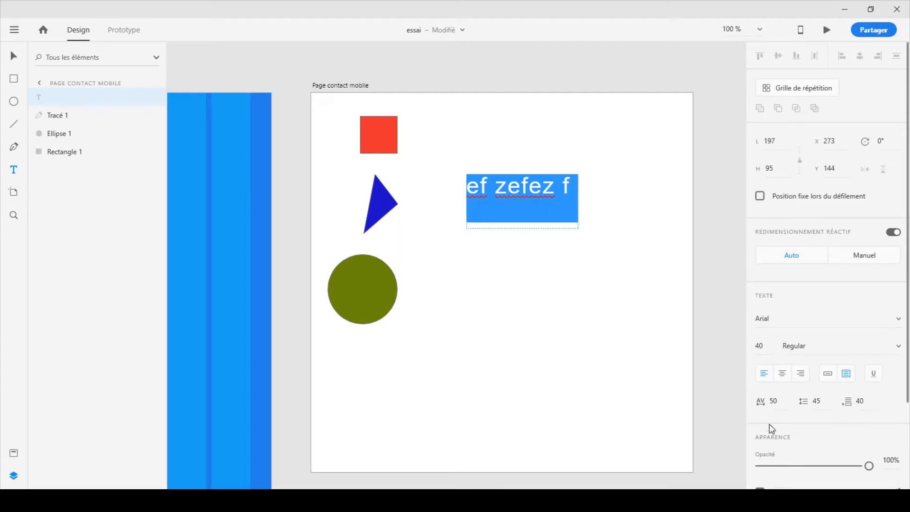
scroll(772, 420, "down", 3)
left_click(782, 385)
left_click(680, 323)
left_click_drag(681, 321, 711, 308)
left_click(13, 56)
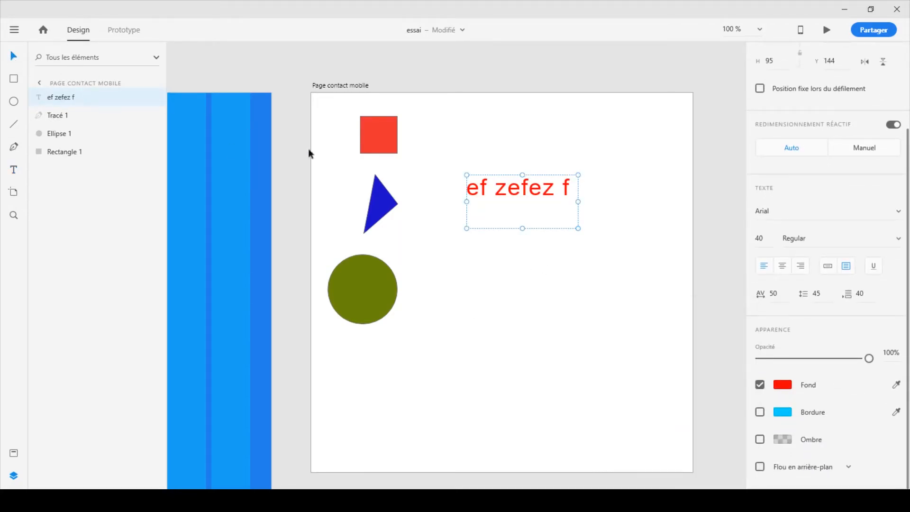
- Align the text and all three shapes by their top edges and horizontal centres
left_click_drag(614, 115, 315, 317)
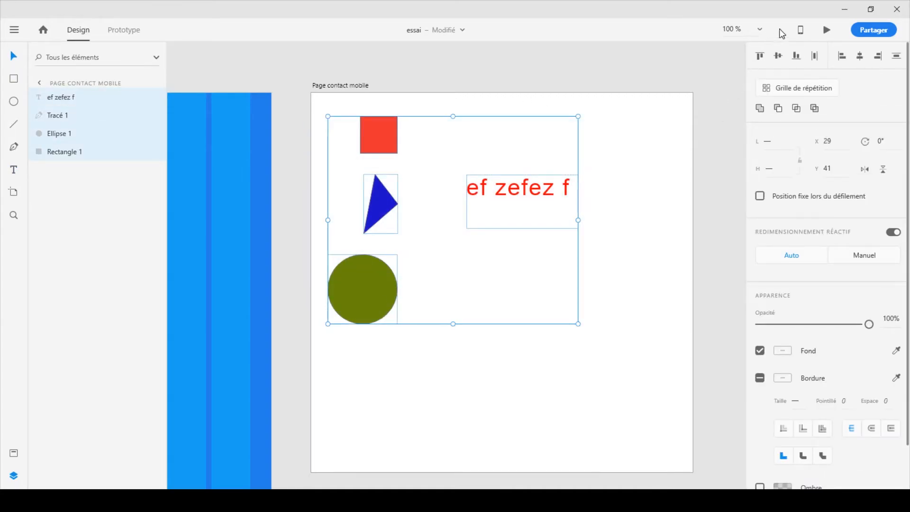
left_click(761, 57)
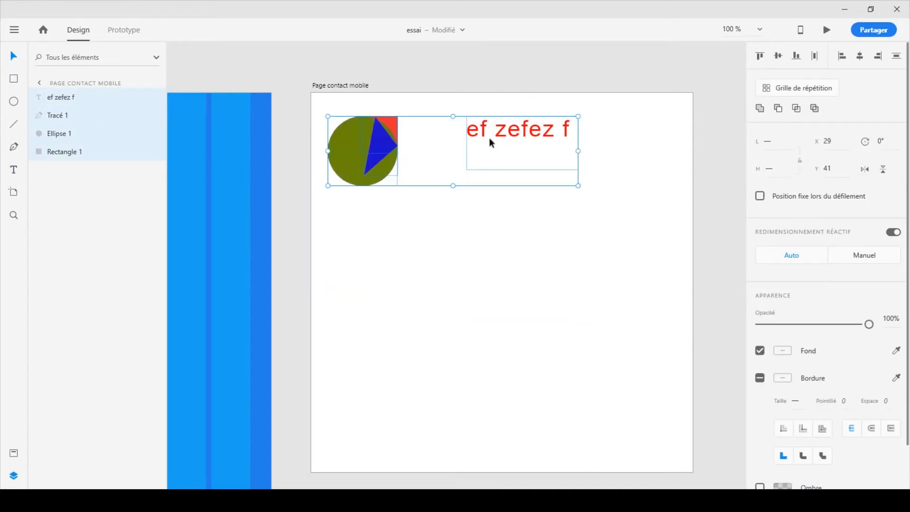
left_click(860, 57)
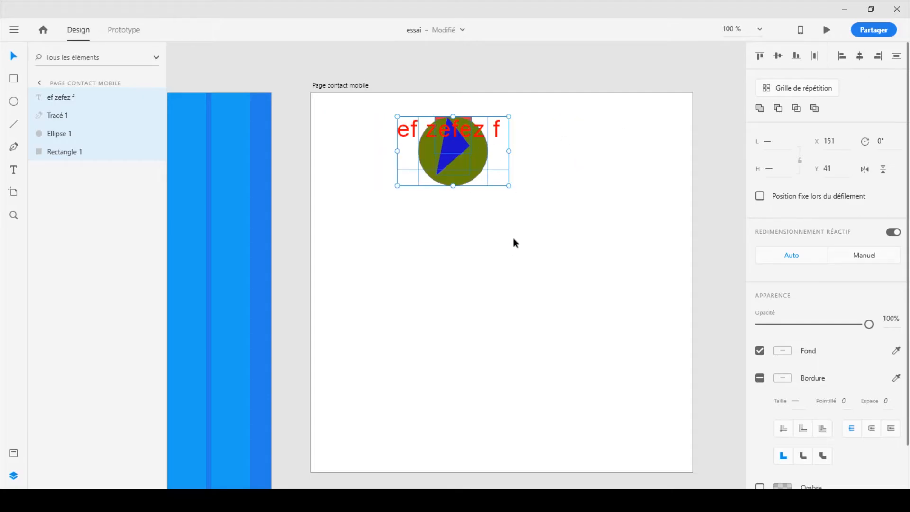
- Separate the stacked objects by moving the circle below the square, the text to the right and the triangle beside the circle
left_click(459, 201)
left_click_drag(454, 181, 439, 308)
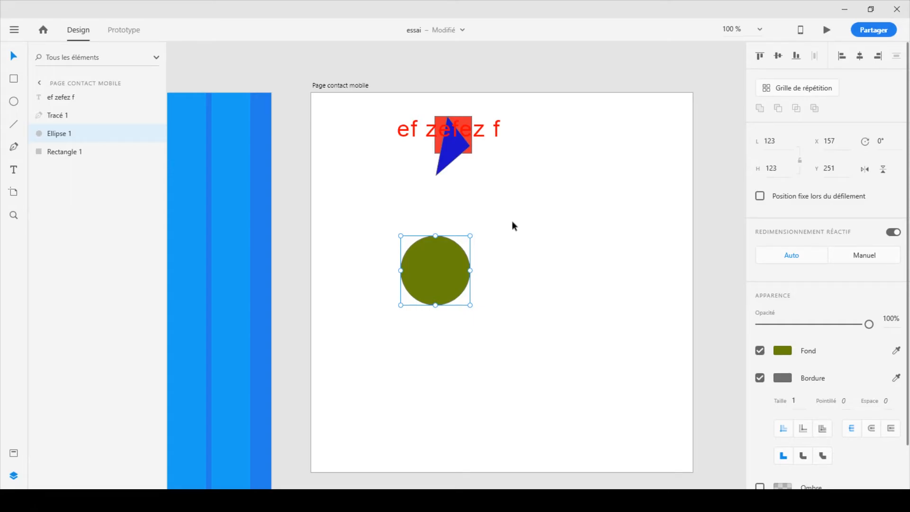
left_click_drag(474, 163, 585, 234)
left_click_drag(453, 145, 514, 269)
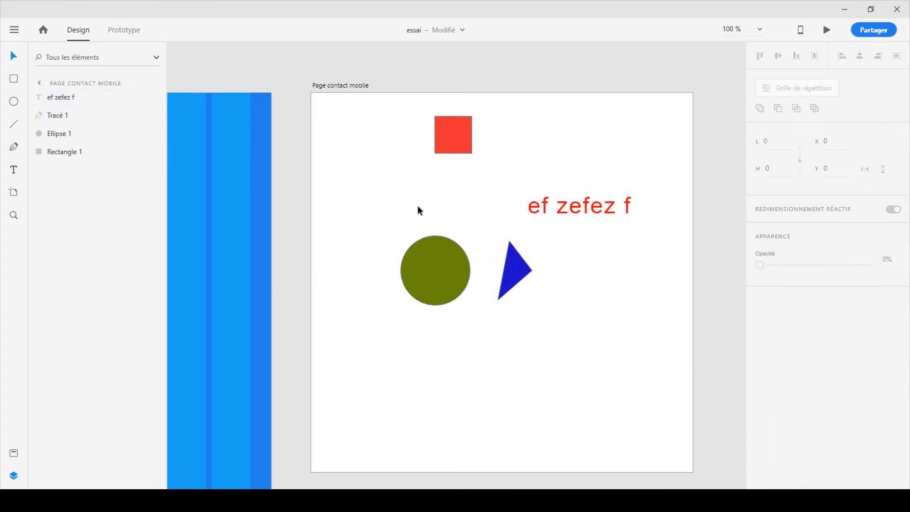
- Select the circle and the triangle together
left_click_drag(419, 210, 512, 298)
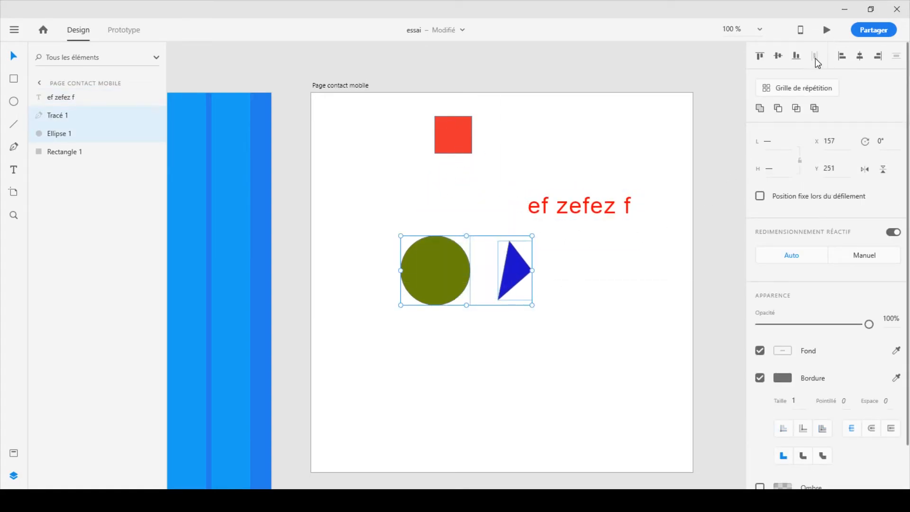